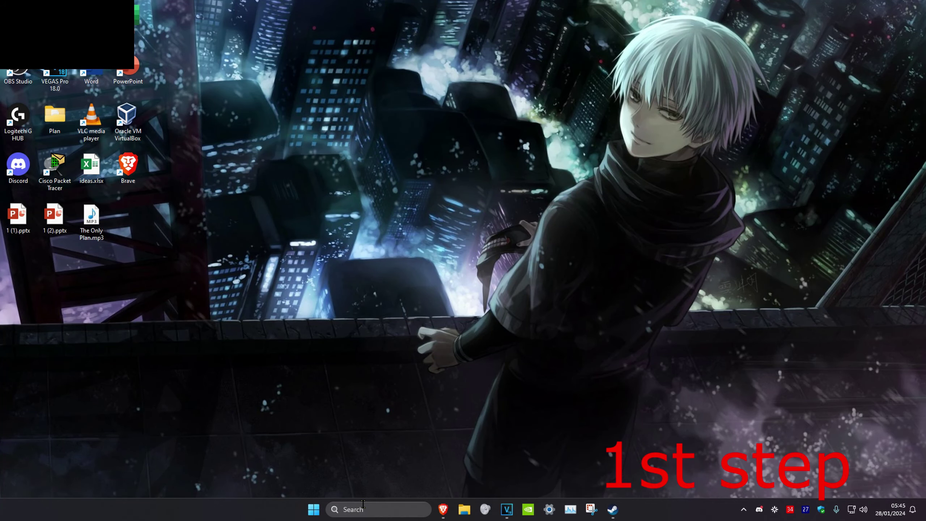
- Search for 'sound settings' and go from the Sound page to More sound settings
{"action": "left_click", "coordinate": [364, 509]}
{"action": "type", "text": "sound settings"}
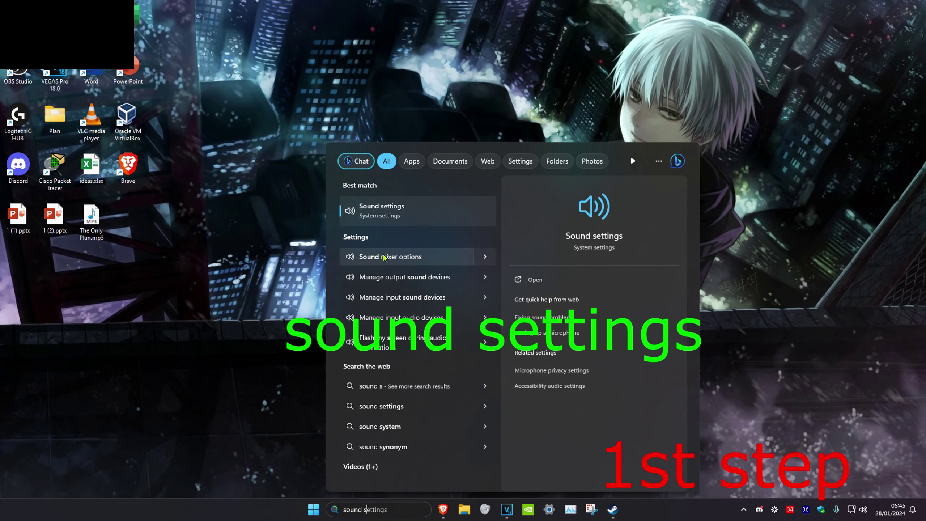
{"action": "left_click", "coordinate": [388, 210]}
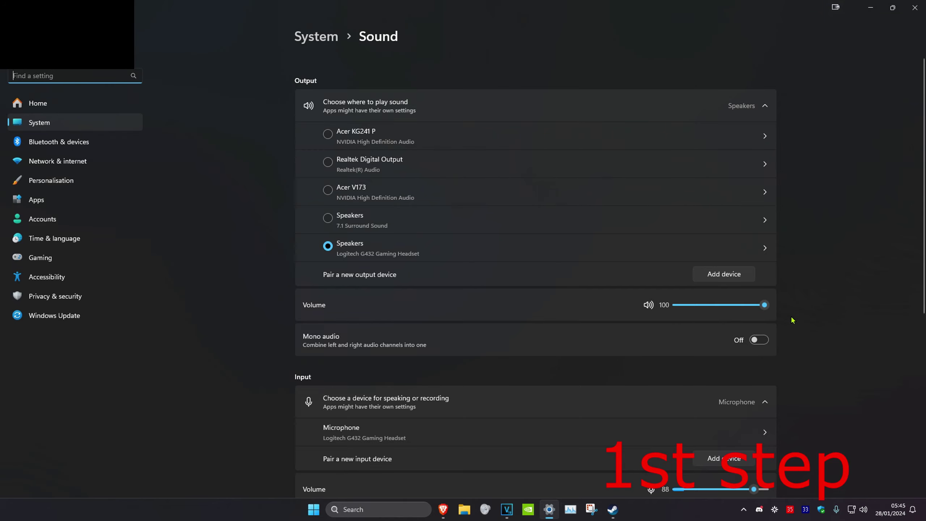
{"action": "scroll", "coordinate": [786, 254], "scroll_direction": "down", "scroll_amount": 5}
{"action": "scroll", "coordinate": [787, 268], "scroll_direction": "down", "scroll_amount": 1}
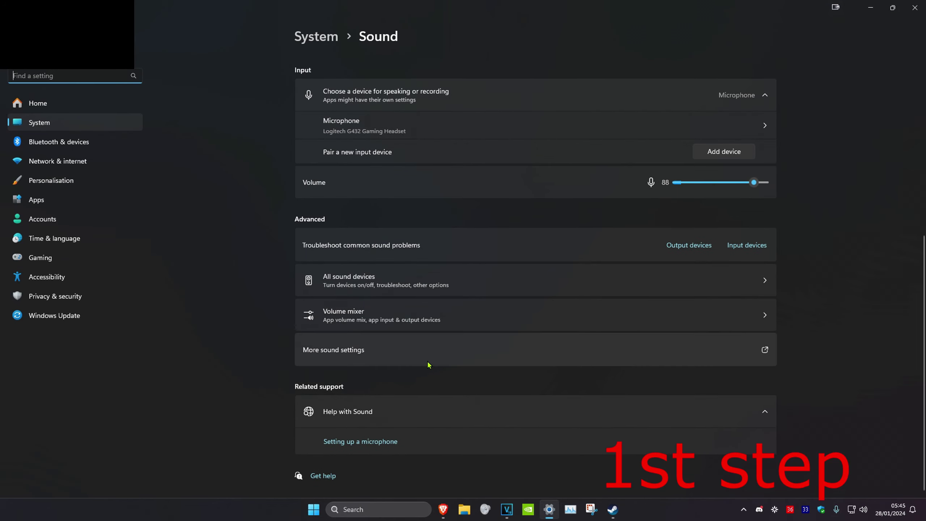
{"action": "left_click", "coordinate": [412, 349]}
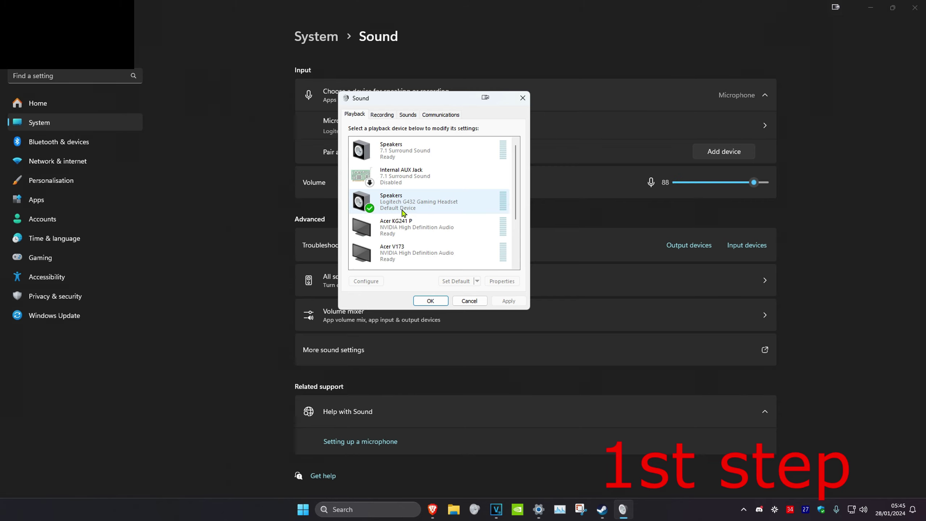
- Select Speakers (Logitech G432 Gaming Headset) and confirm it is the Default Device
{"action": "left_click", "coordinate": [403, 205]}
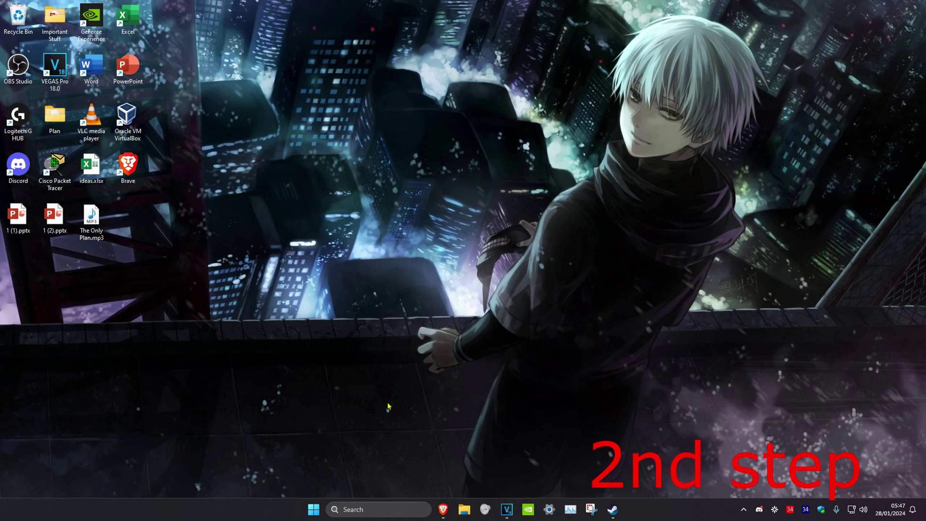
- Find steam.exe in Program Files (x86)\Steam and open its Properties
{"action": "left_click", "coordinate": [372, 509]}
{"action": "type", "text": "steam"}
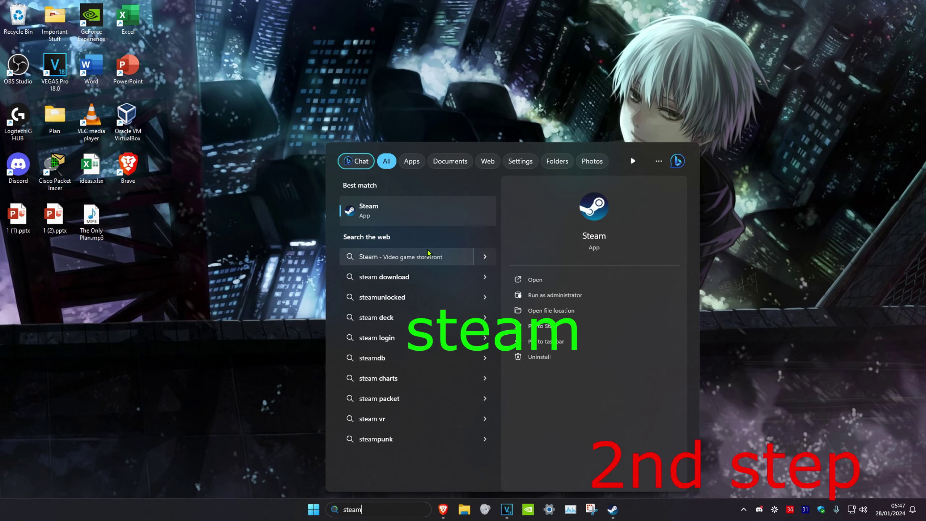
{"action": "left_click", "coordinate": [560, 315]}
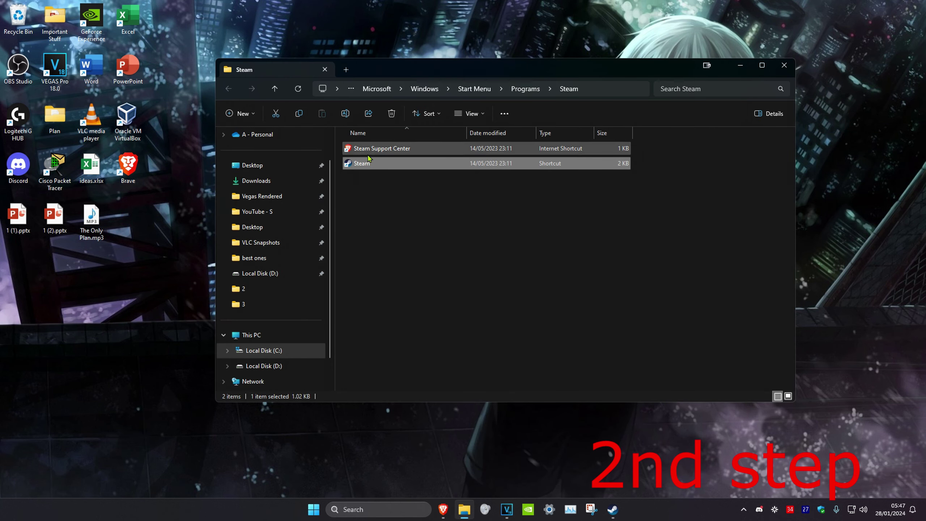
{"action": "right_click", "coordinate": [362, 163]}
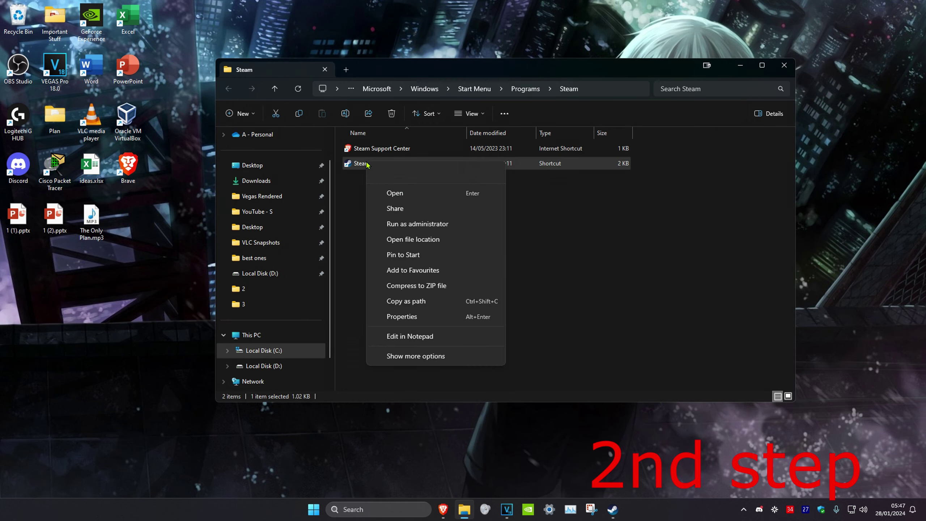
{"action": "left_click", "coordinate": [419, 244]}
{"action": "scroll", "coordinate": [477, 311], "scroll_direction": "down", "scroll_amount": 3}
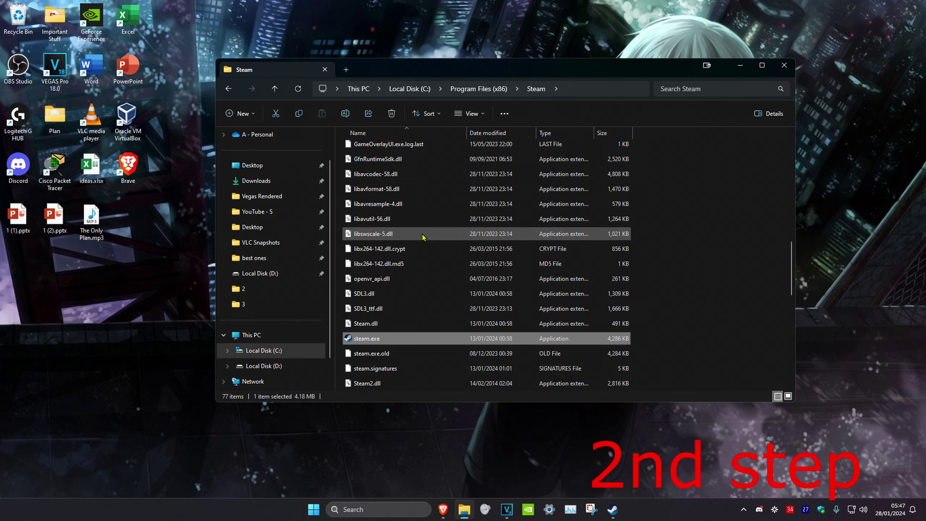
{"action": "right_click", "coordinate": [374, 295]}
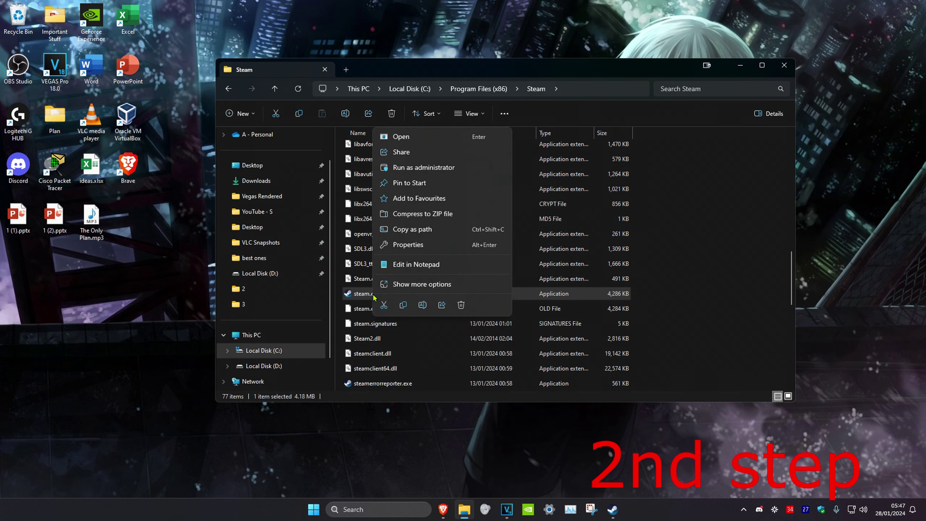
{"action": "left_click", "coordinate": [432, 246]}
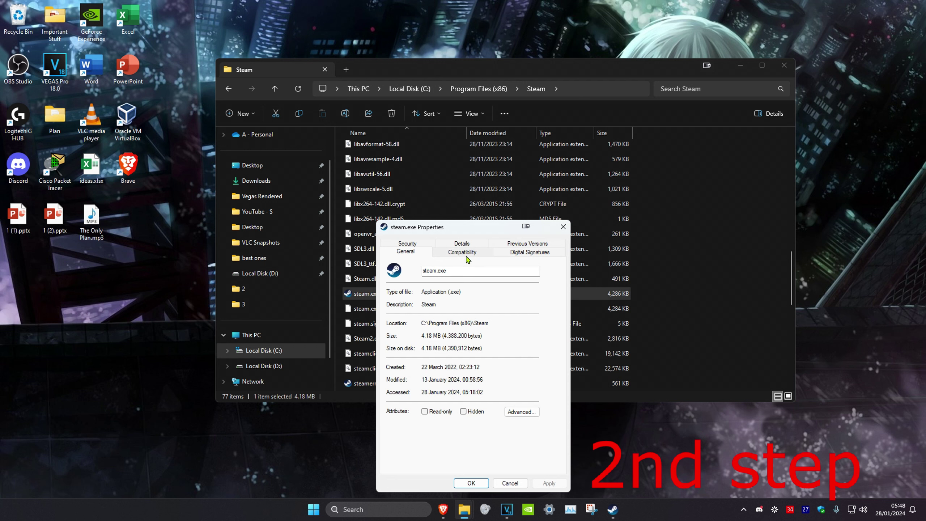
- Enable 'Run this program as an administrator' on steam.exe's Compatibility tab and apply with OK
{"action": "left_click", "coordinate": [463, 252]}
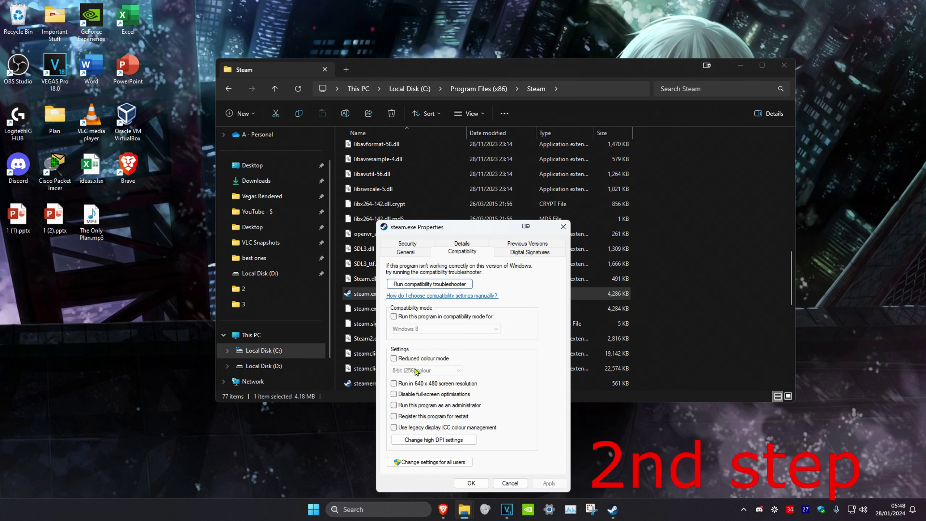
{"action": "left_click", "coordinate": [394, 406]}
{"action": "left_click", "coordinate": [472, 484]}
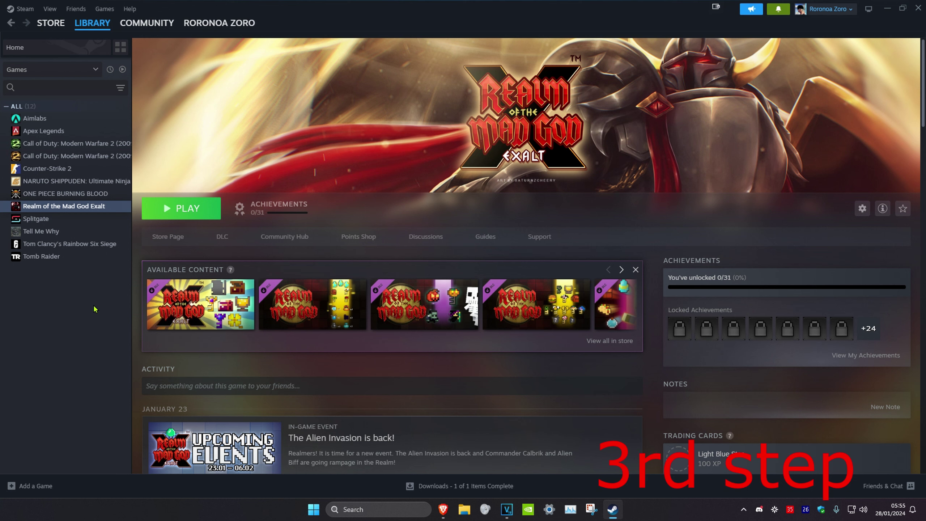
- Browse local files for Realm of the Mad God Exalt from the Steam library's Manage menu
{"action": "right_click", "coordinate": [73, 208]}
{"action": "mouse_move", "coordinate": [102, 261]}
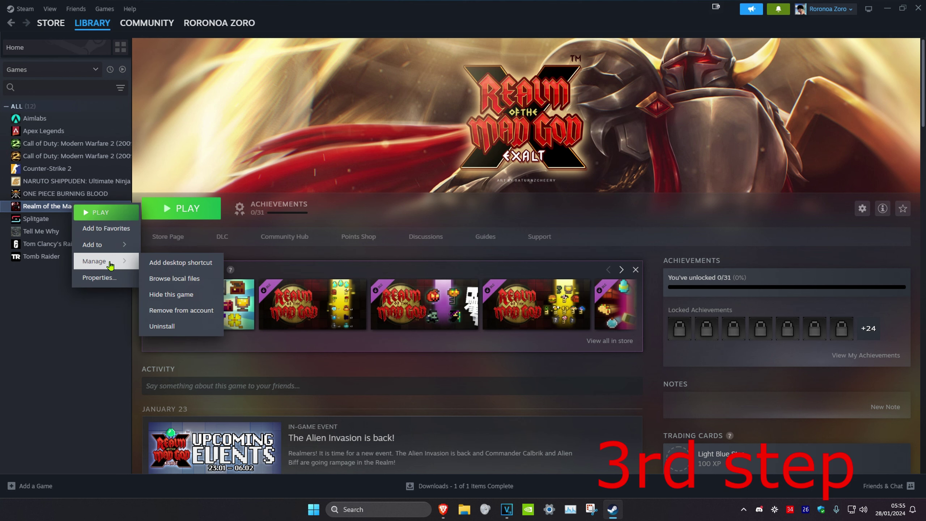
{"action": "left_click", "coordinate": [174, 278]}
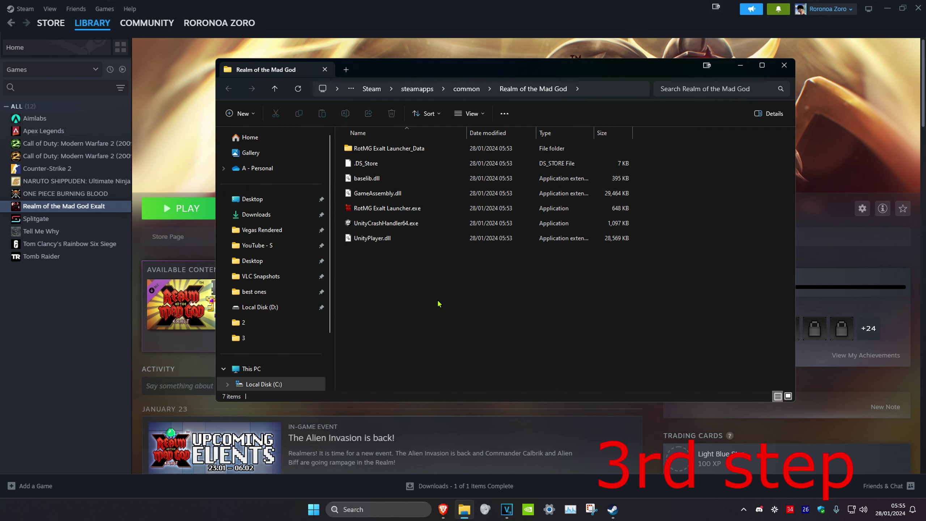
- Enable 'Run this program as an administrator' in RotMG Exalt Launcher.exe's Compatibility properties
{"action": "left_click", "coordinate": [386, 208]}
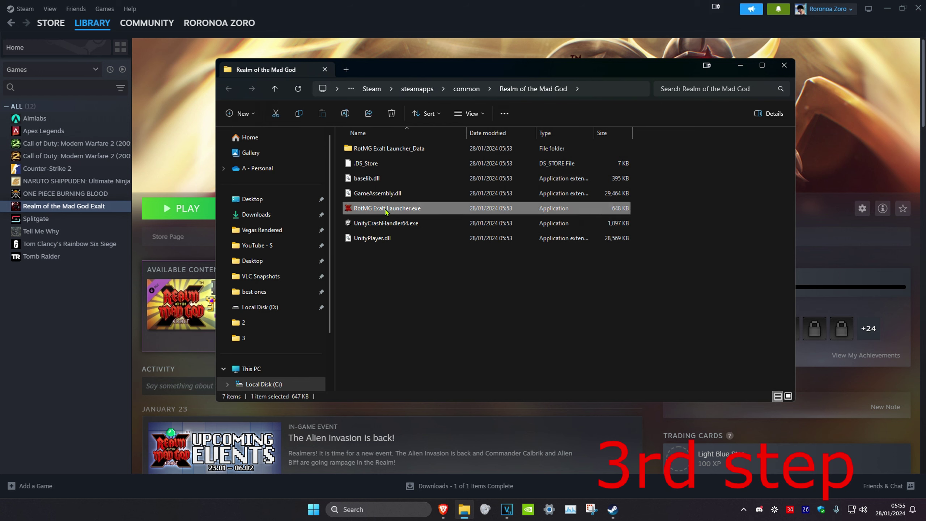
{"action": "right_click", "coordinate": [386, 209]}
{"action": "left_click", "coordinate": [442, 353]}
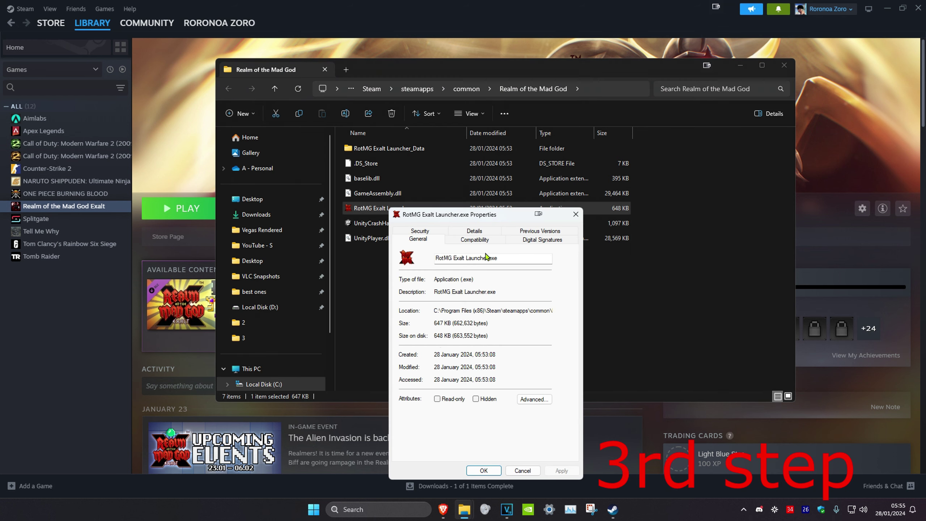
{"action": "left_click", "coordinate": [476, 240]}
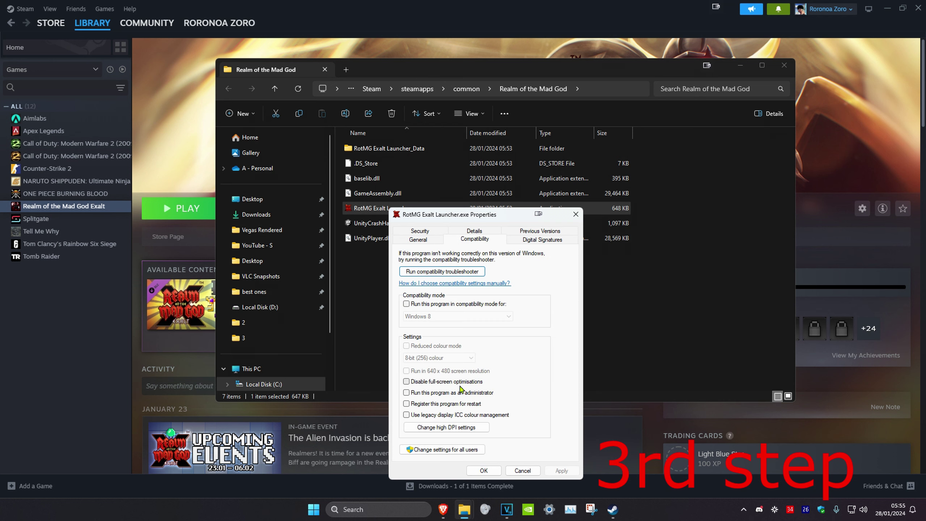
{"action": "left_click", "coordinate": [406, 393]}
{"action": "left_click", "coordinate": [484, 470]}
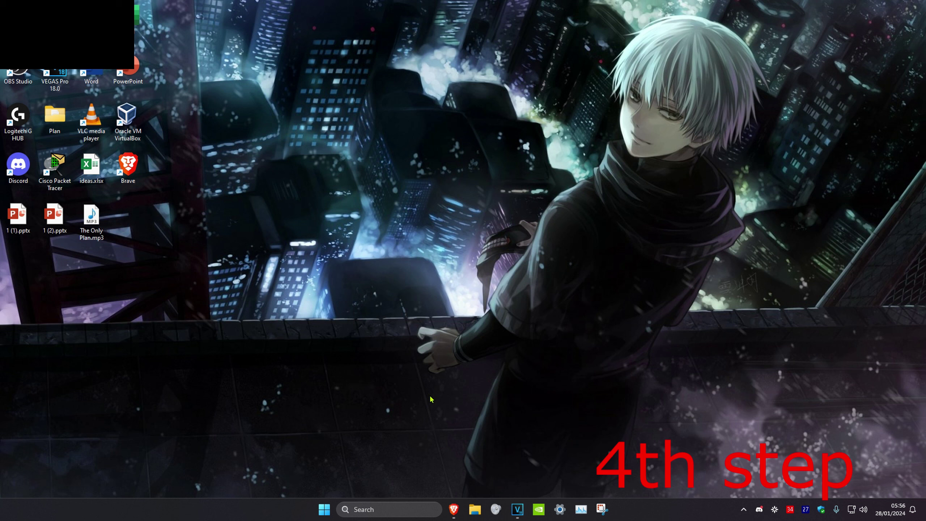
- Search 'trouble' and go from Troubleshoot settings to Other trouble-shooters
{"action": "left_click", "coordinate": [391, 509]}
{"action": "type", "text": "trouble"}
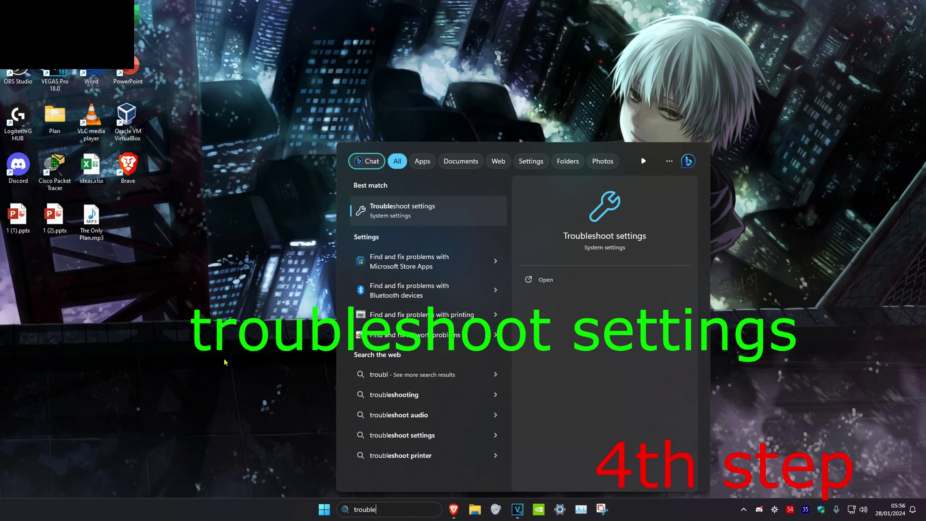
{"action": "left_click", "coordinate": [416, 206]}
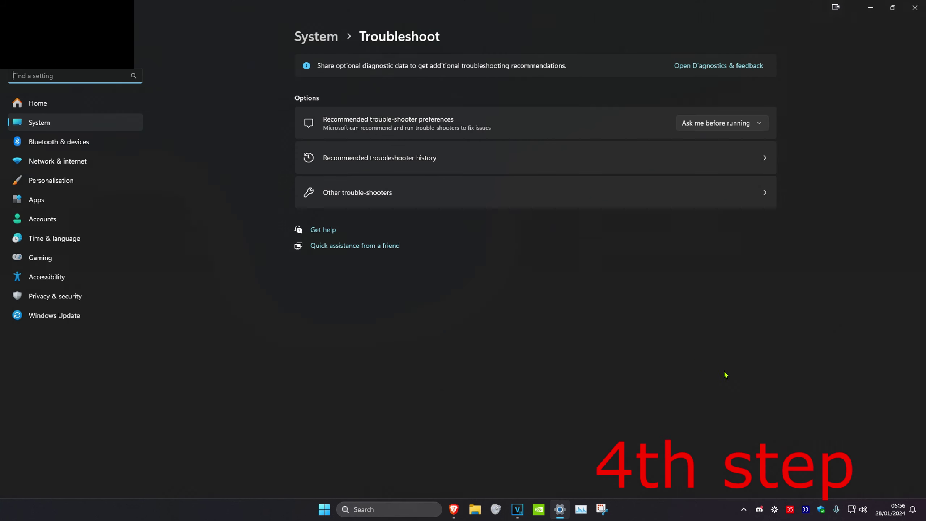
{"action": "left_click", "coordinate": [367, 199]}
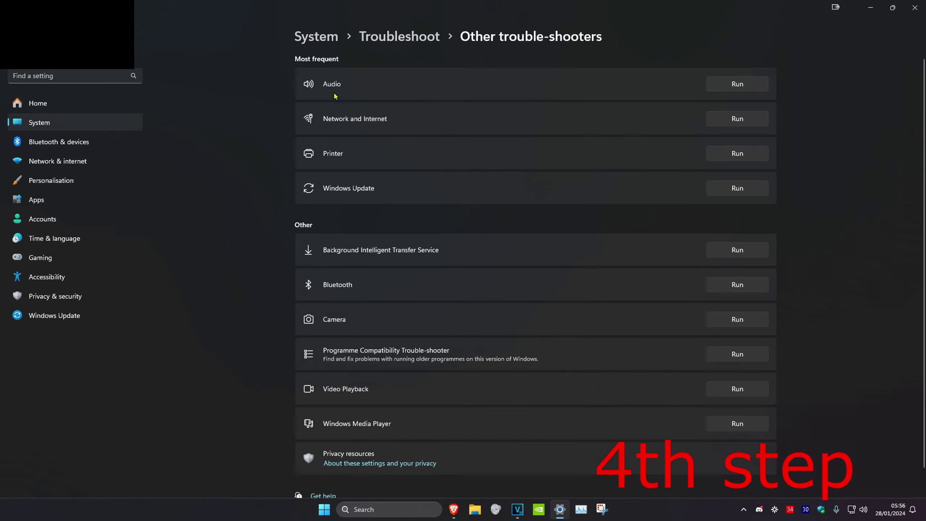
- Run the Audio troubleshooter and answer Yes to allow automated diagnostics
{"action": "left_click", "coordinate": [726, 85]}
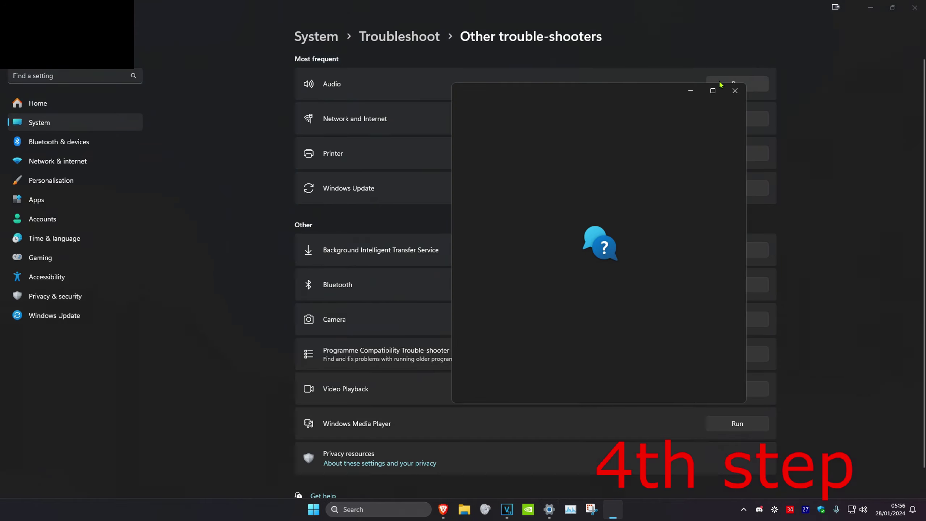
{"action": "left_click", "coordinate": [502, 311]}
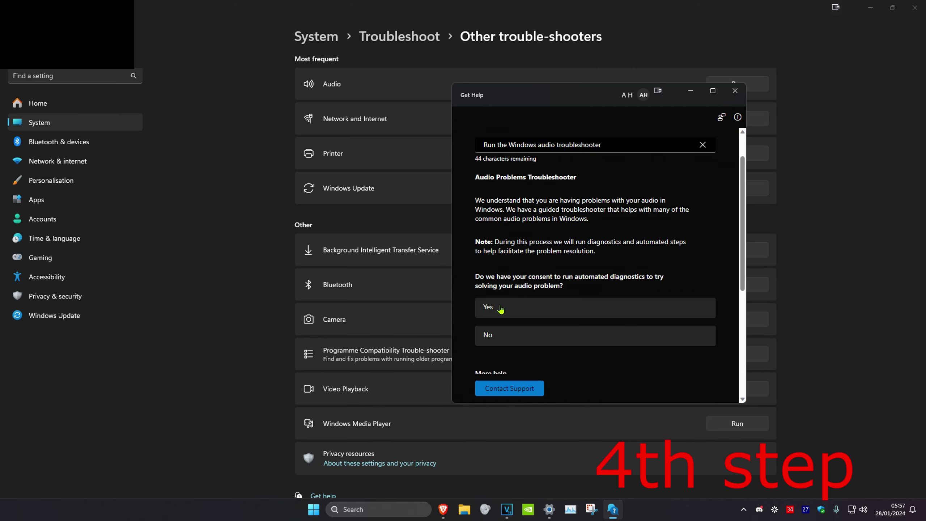